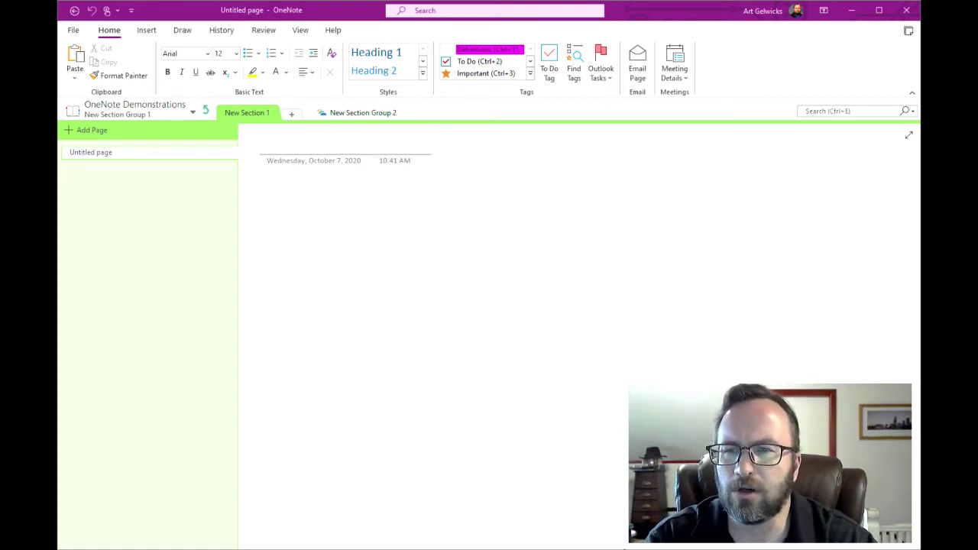
# Add the line "What do we need?" to the page body in the Heading 1 style
pyautogui.click(299, 203)
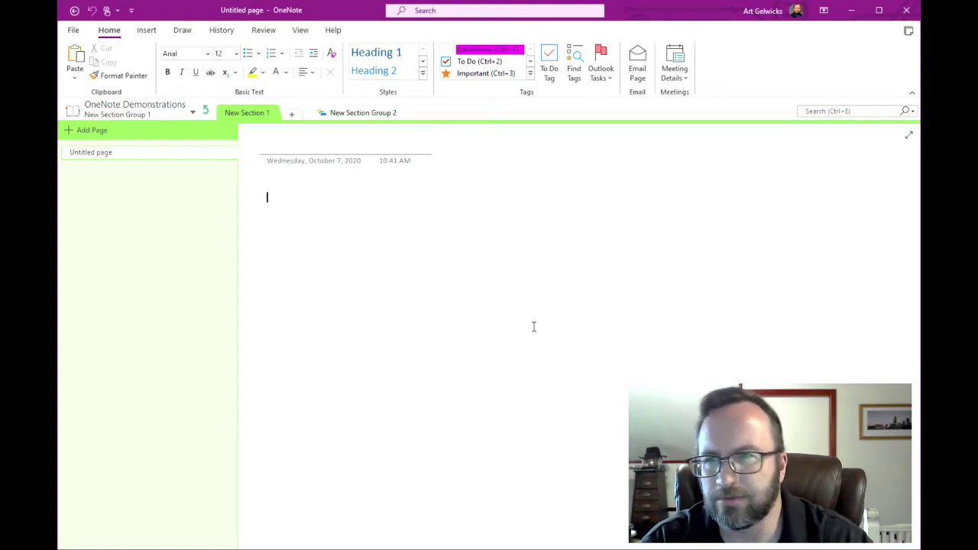
pyautogui.click(398, 52)
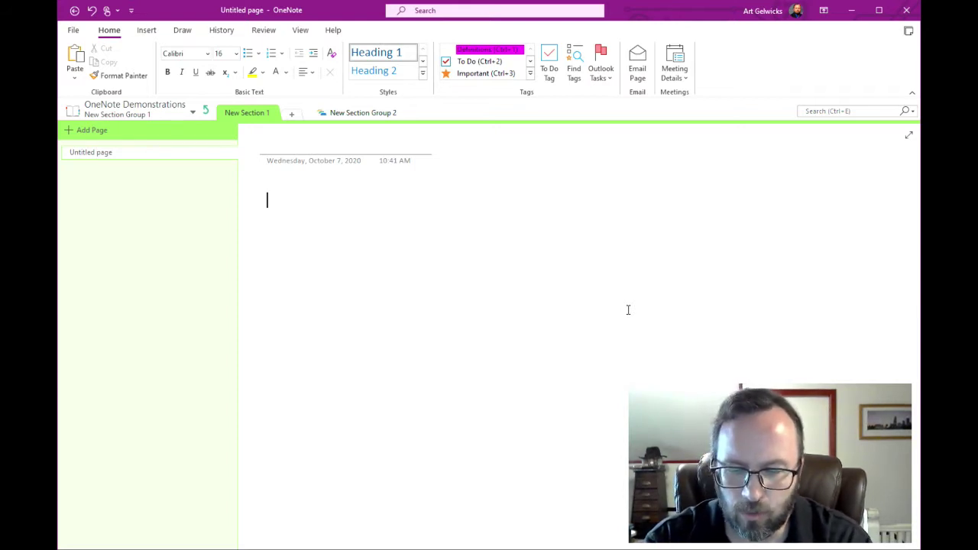
pyautogui.write('What do we need?')
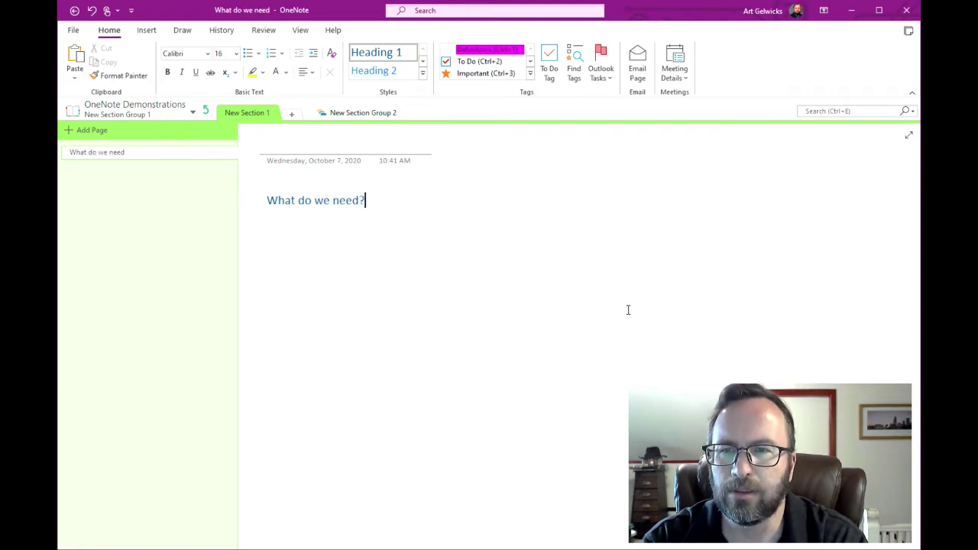
pyautogui.press('Return')
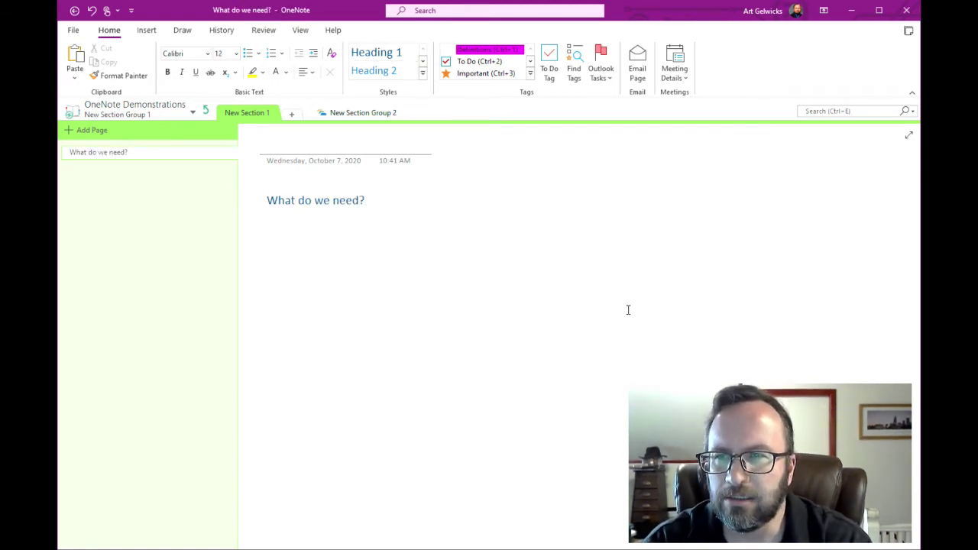
# Set the font size of the "What do we need?" heading to 28
pyautogui.click(351, 200)
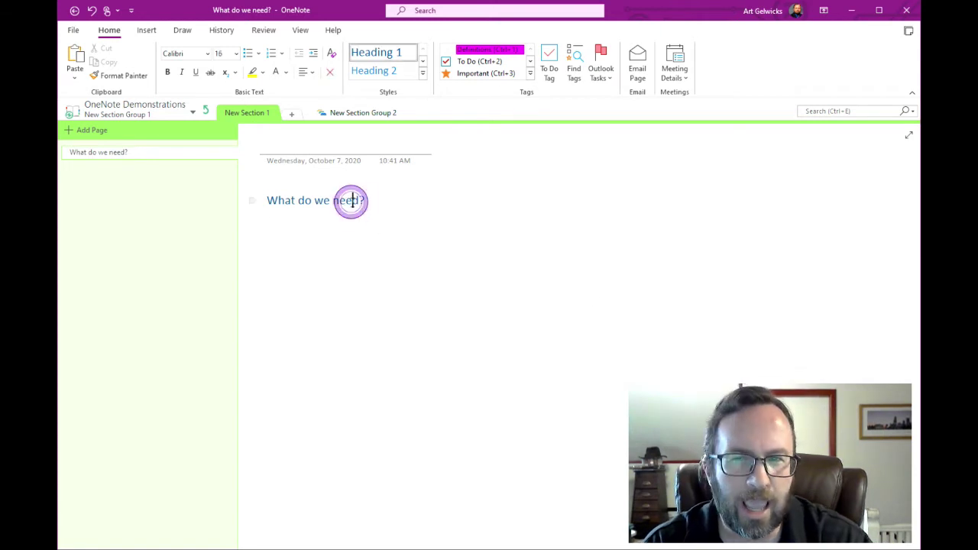
pyautogui.moveTo(269, 200); pyautogui.dragTo(372, 204)
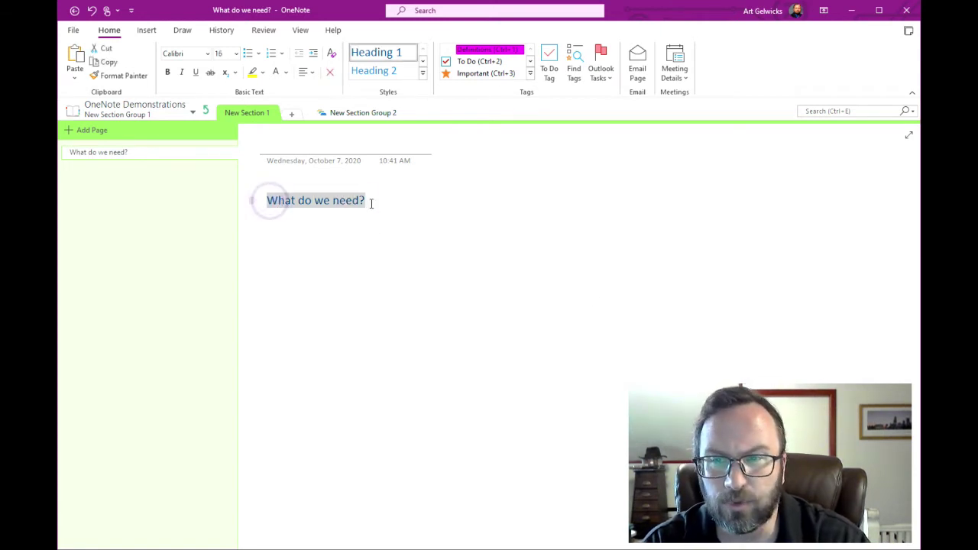
pyautogui.click(237, 54)
pyautogui.click(231, 274)
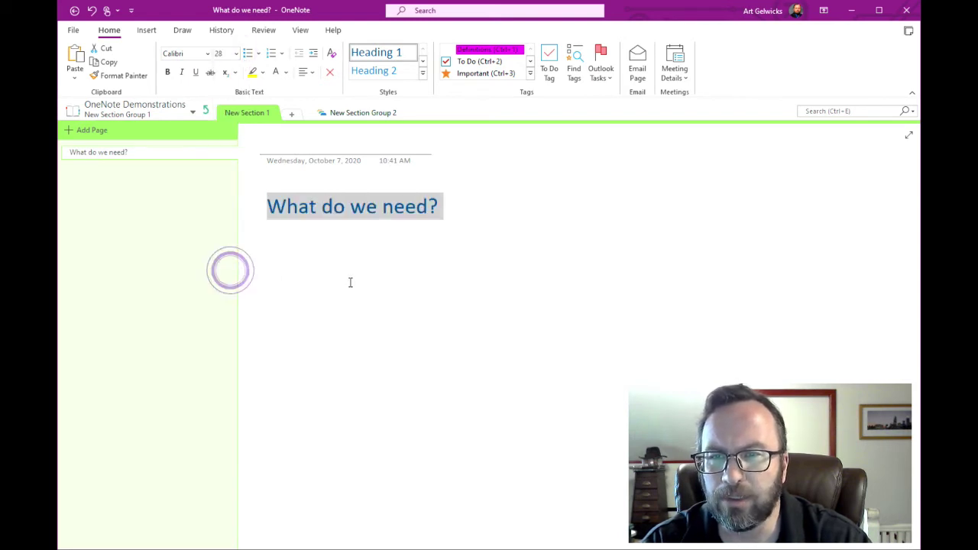
pyautogui.click(374, 233)
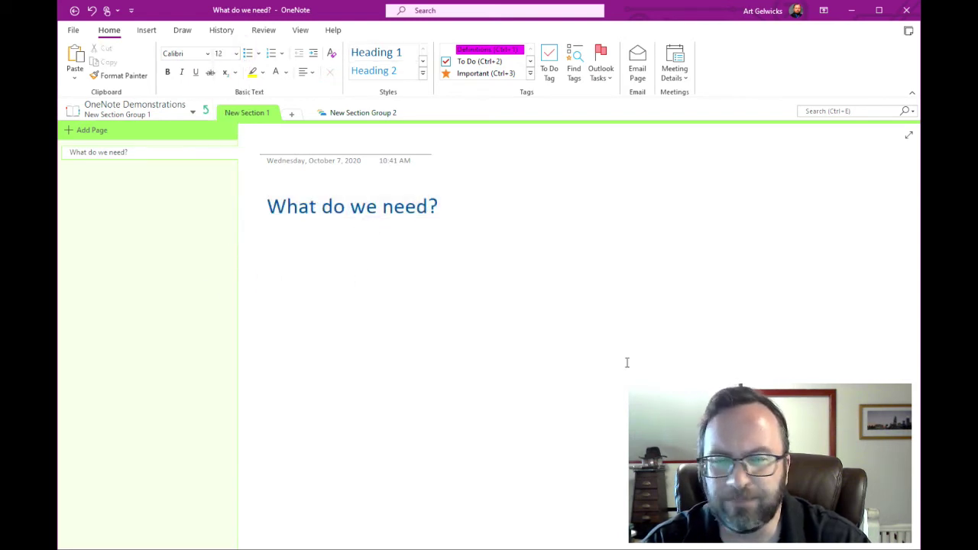
# Add the line "My needs" below the heading in 24-point text
pyautogui.click(440, 203)
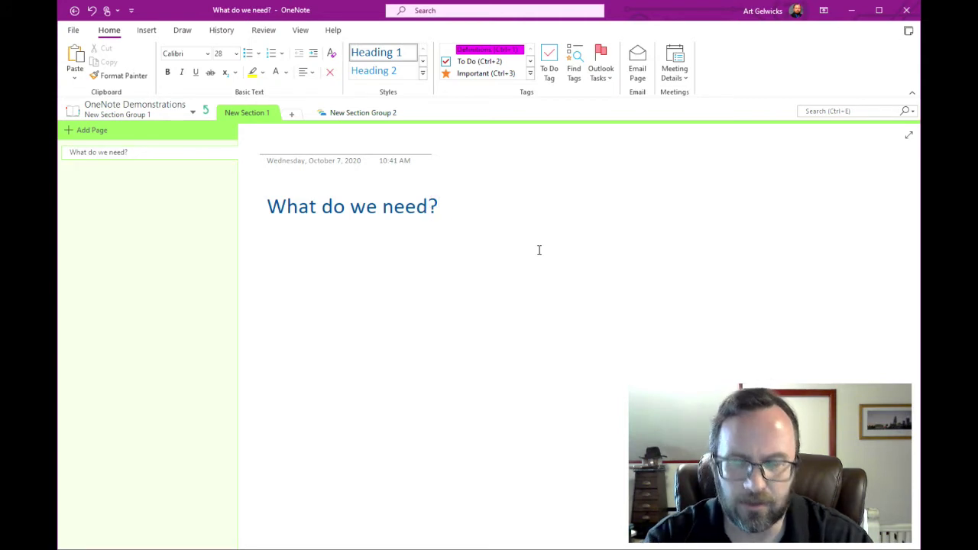
pyautogui.press('Return')
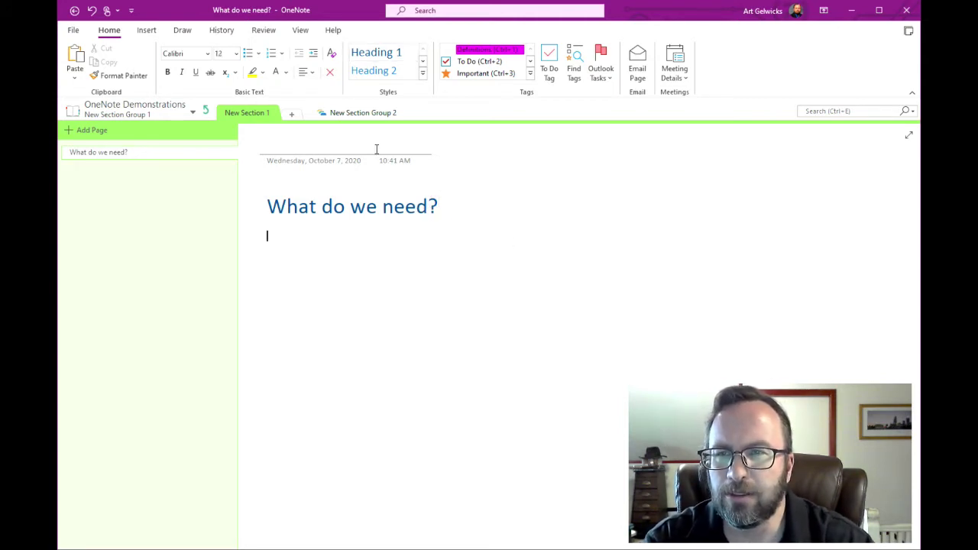
pyautogui.click(237, 54)
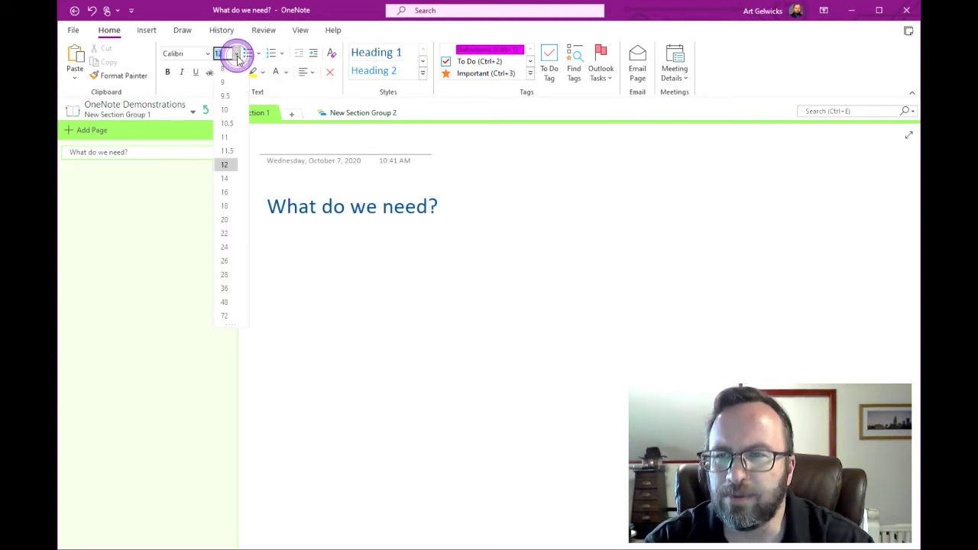
pyautogui.click(224, 246)
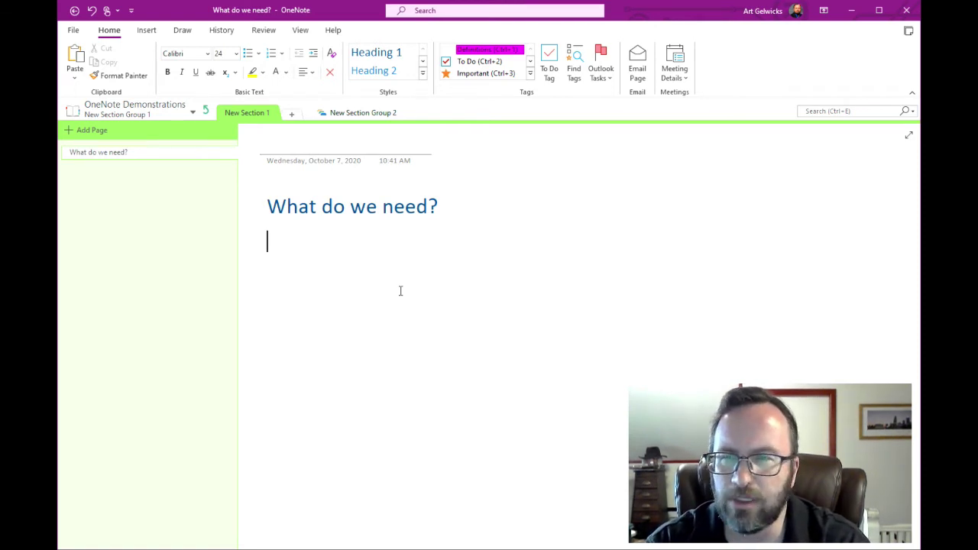
pyautogui.write('M')
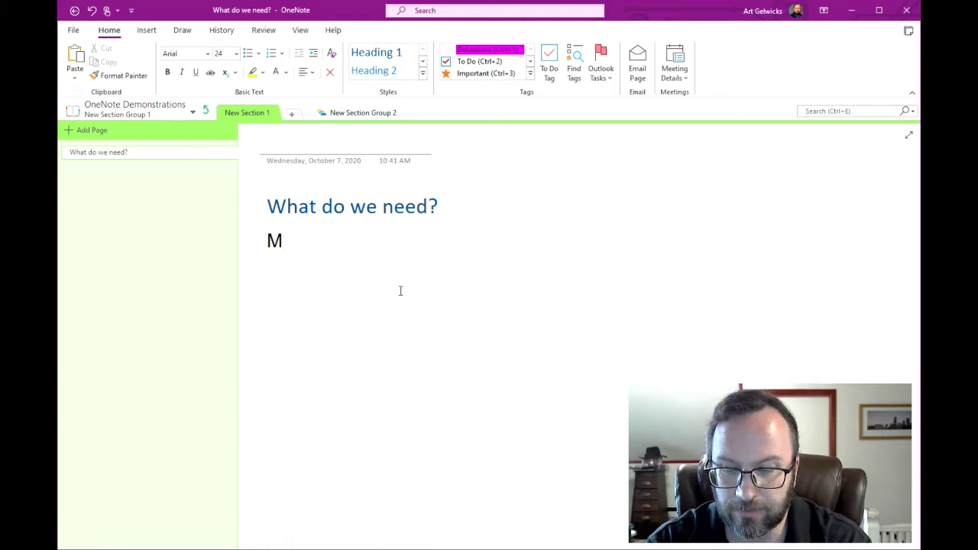
pyautogui.write('y needs')
pyautogui.press('Return')
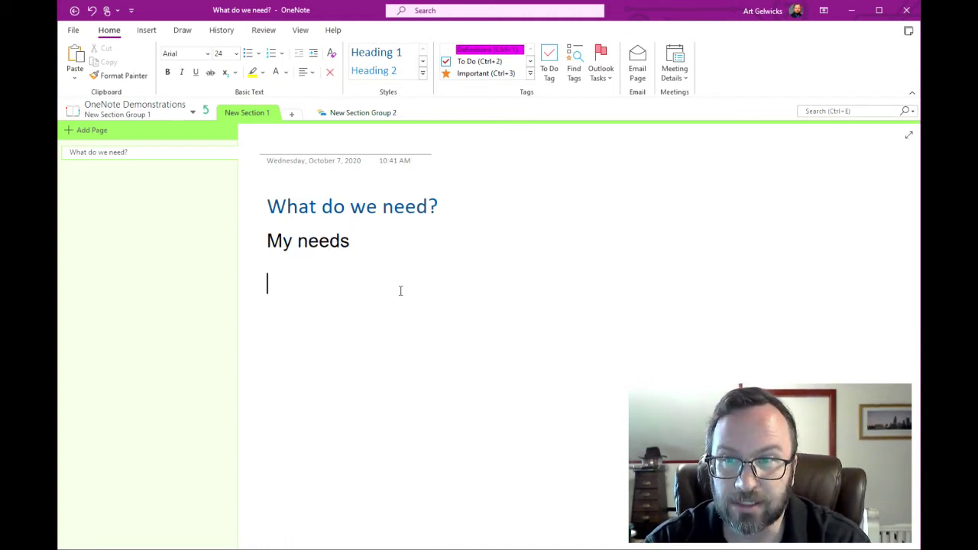
# Add "Communications" and "Shared?" as separate lines below "My needs"
pyautogui.write('Comm')
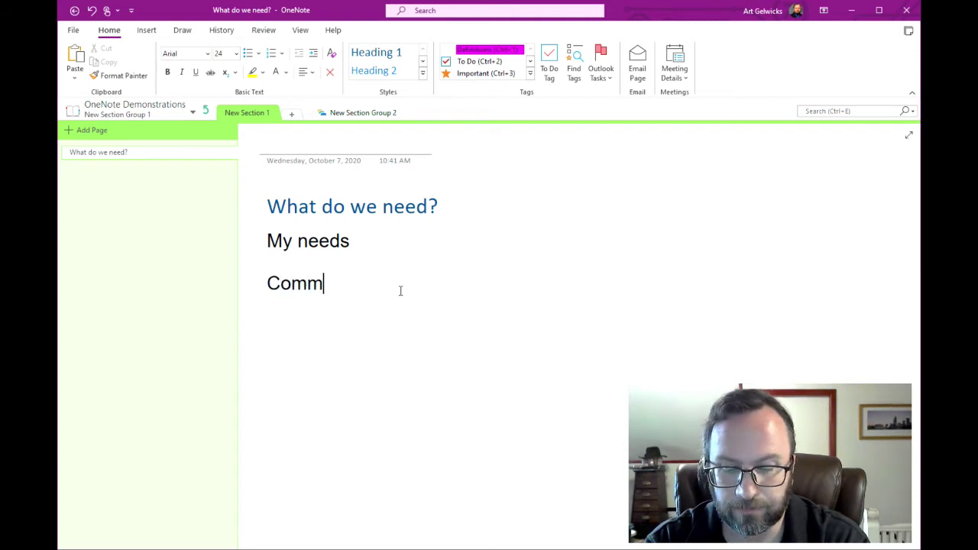
pyautogui.write('unications')
pyautogui.press('Return')
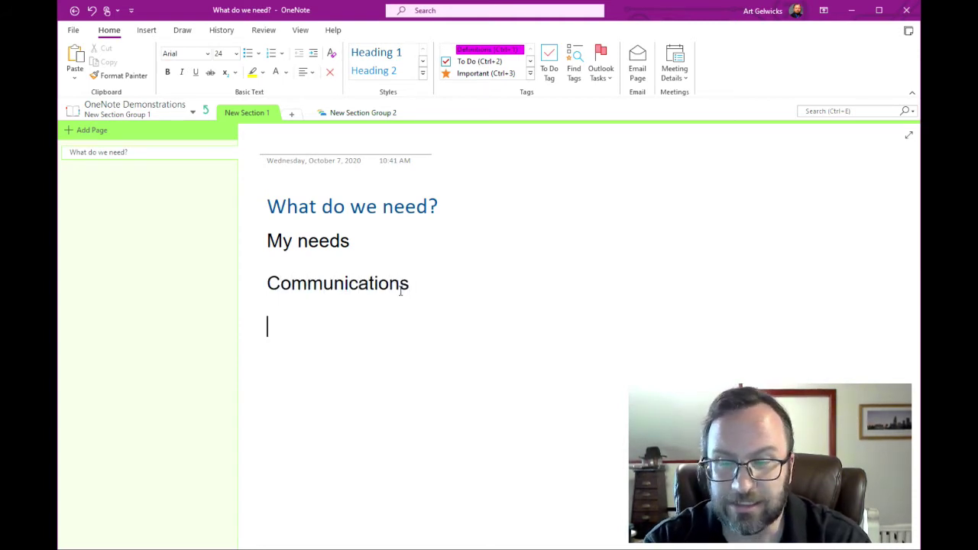
pyautogui.write('Shared?')
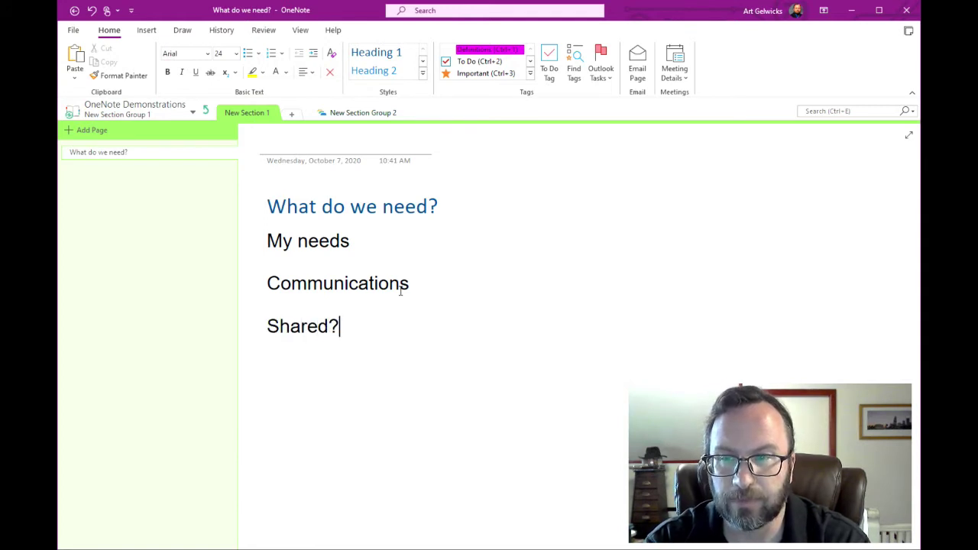
pyautogui.press('Return')
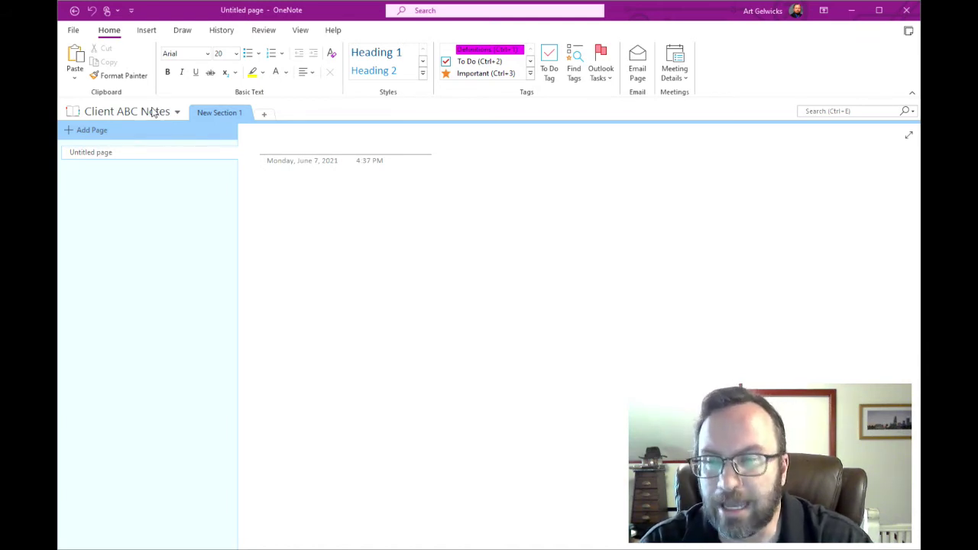
# Review the export formats for the whole Client ABC Notes notebook, including PDF, and return to the page without exporting
pyautogui.click(74, 31)
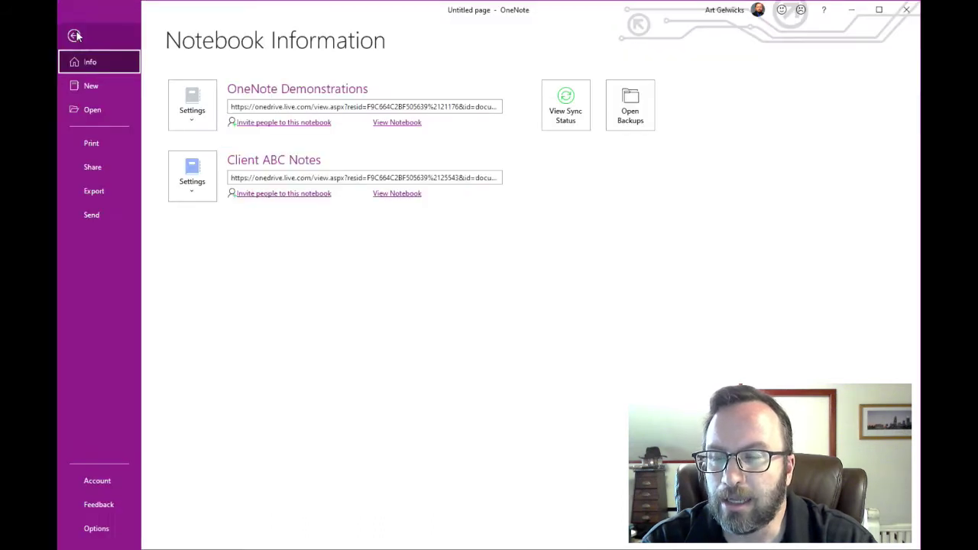
pyautogui.click(97, 200)
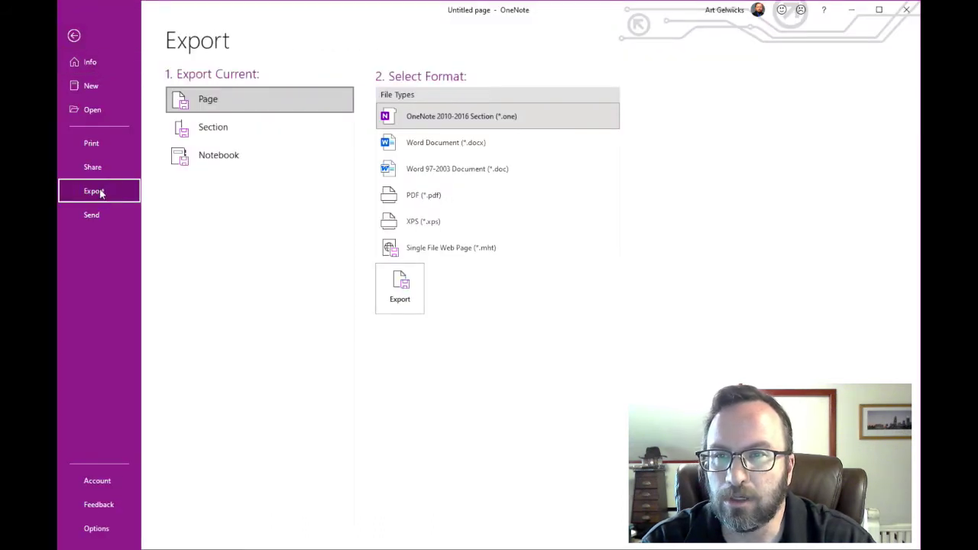
pyautogui.click(232, 155)
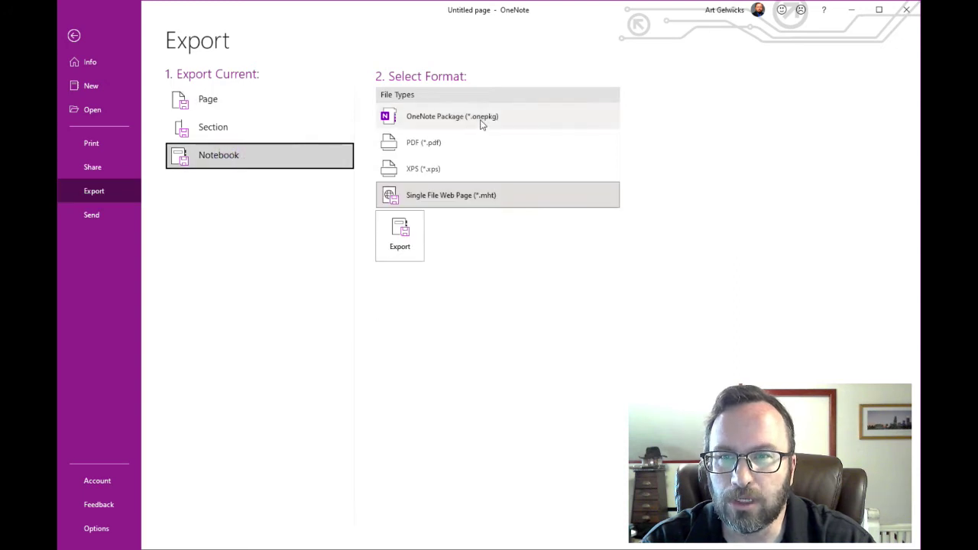
pyautogui.click(448, 145)
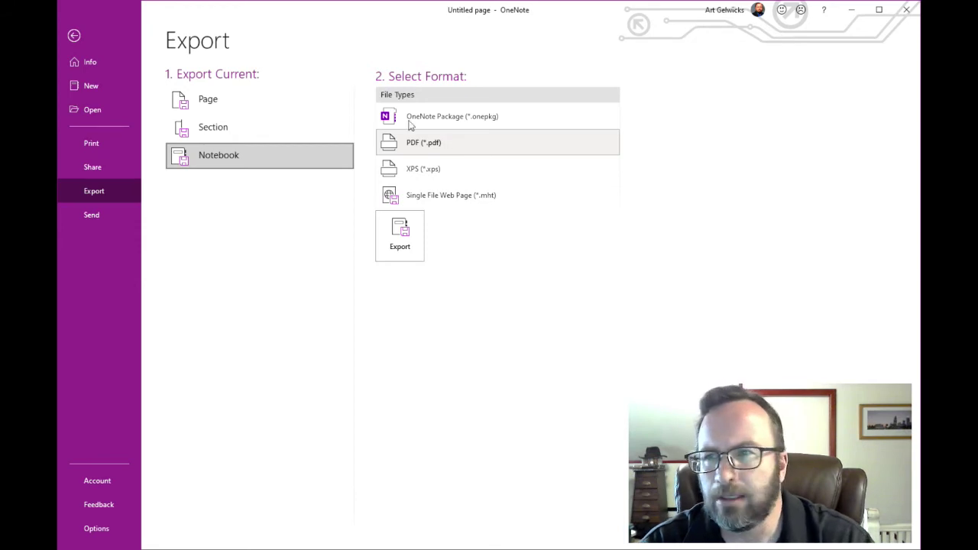
pyautogui.click(73, 35)
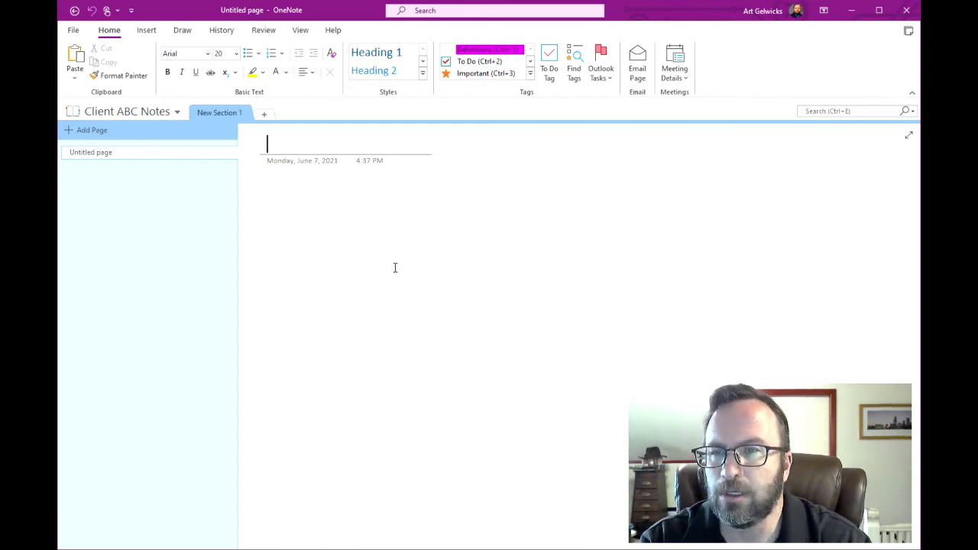
# Rename the first section of the Client ABC Notes notebook as "Client Metrics"
pyautogui.click(219, 112)
pyautogui.doubleClick(219, 112)
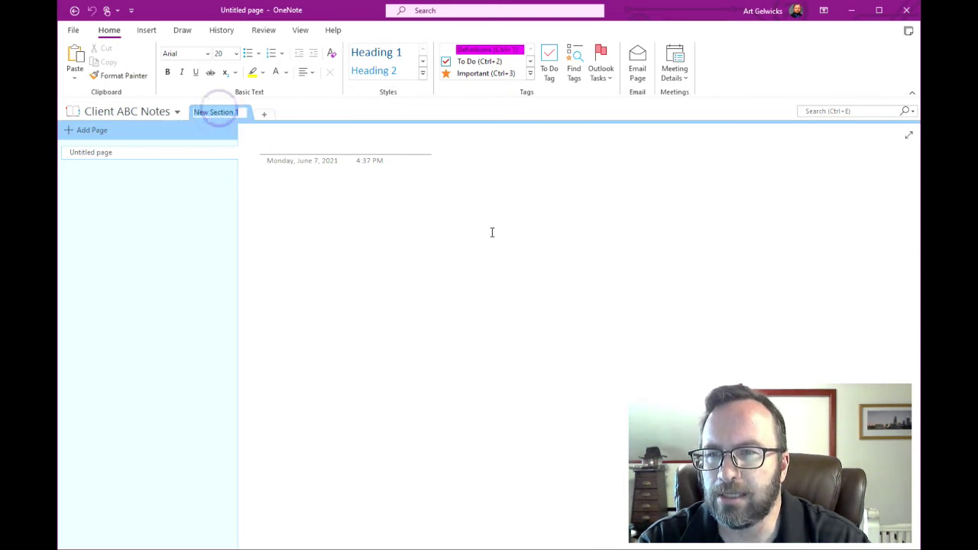
pyautogui.write('Cli')
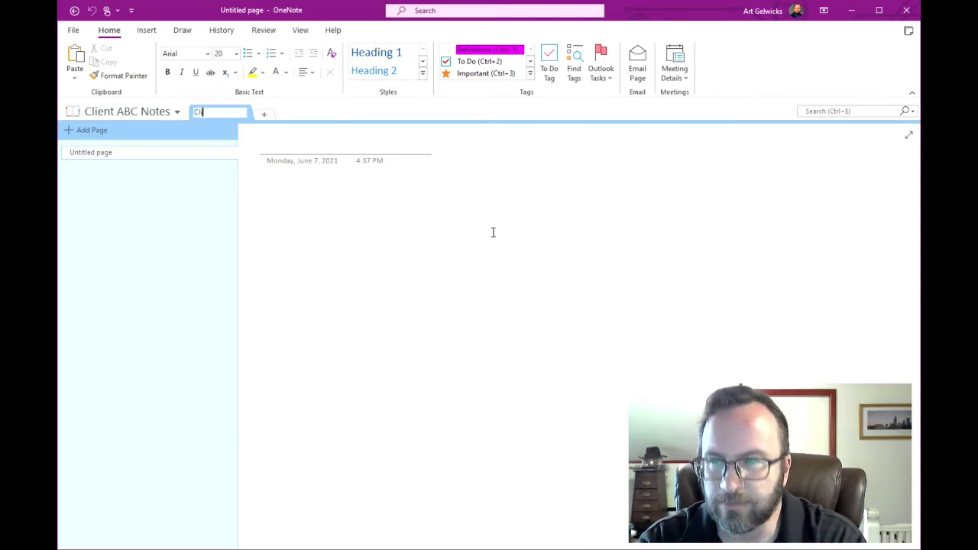
pyautogui.write('ent')
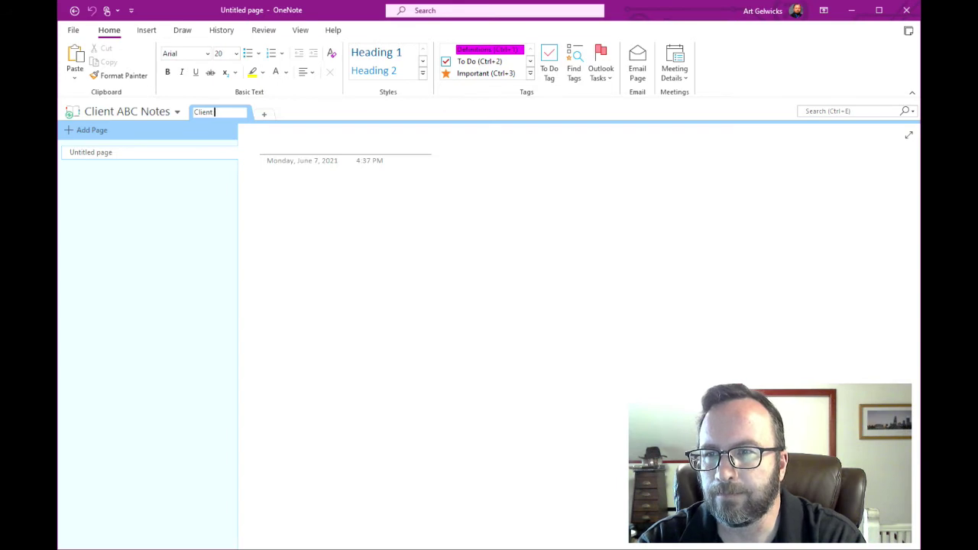
pyautogui.write(' Metroics')
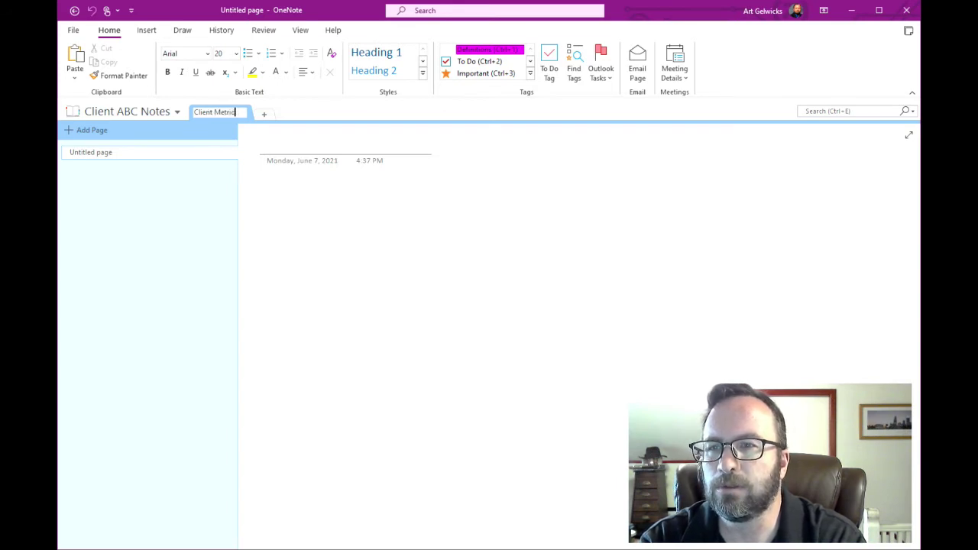
# Create a new section named "Relationship Notes" in the Client ABC Notes notebook
pyautogui.click(264, 115)
pyautogui.write('Re')
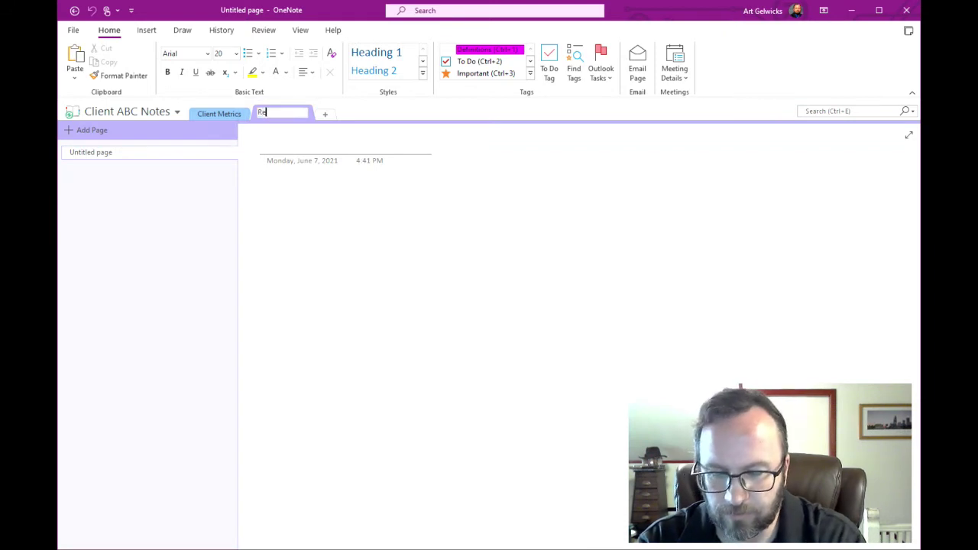
pyautogui.write('lationship Notes')
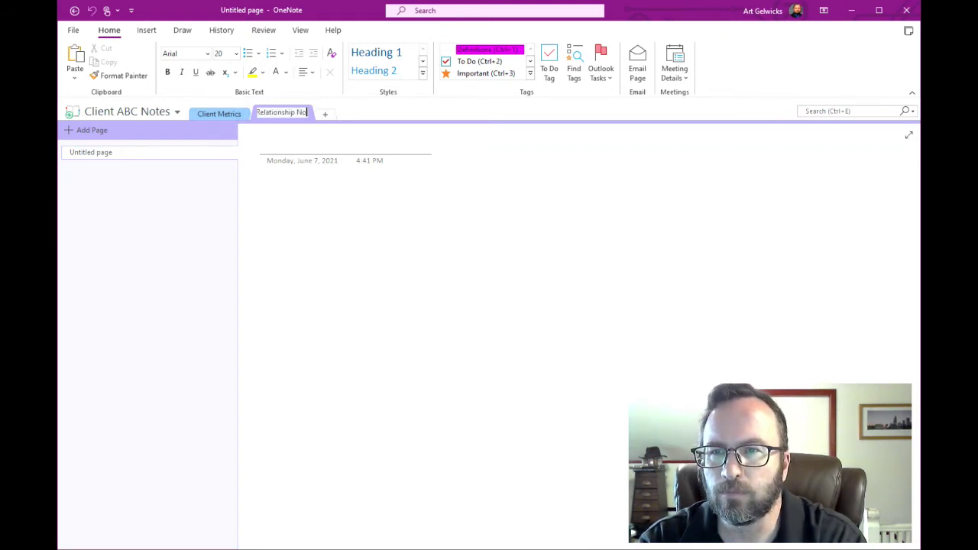
pyautogui.click(451, 333)
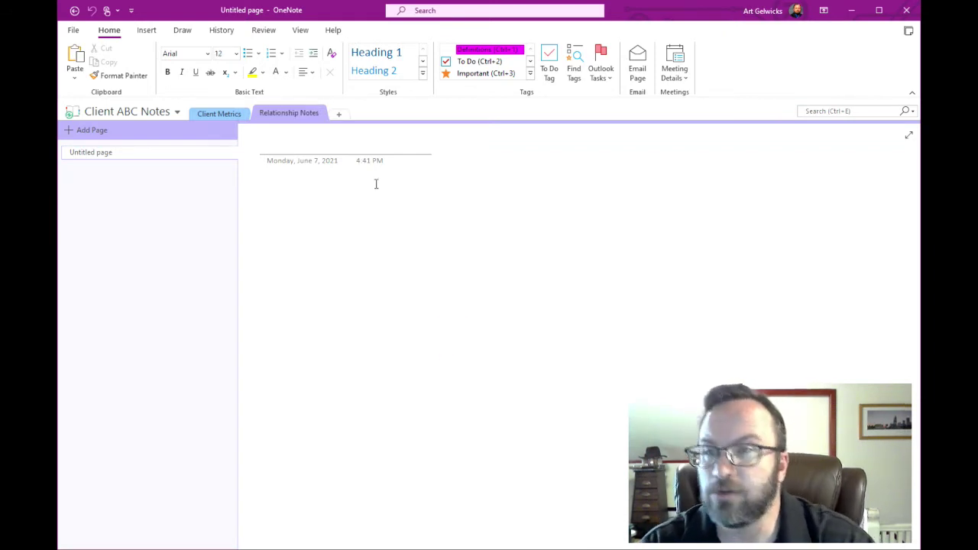
# Review the export options for the Client Metrics section and return to its page without exporting
pyautogui.click(219, 113)
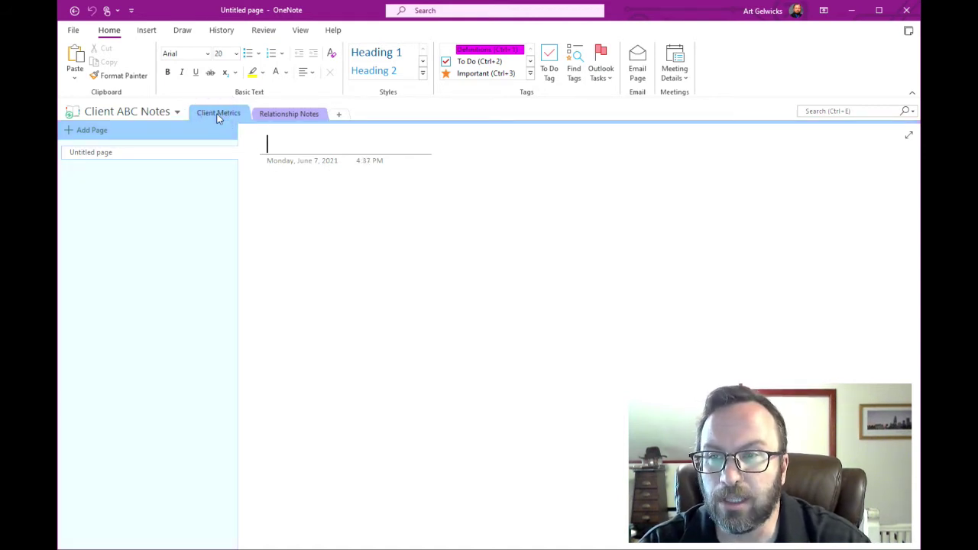
pyautogui.click(73, 32)
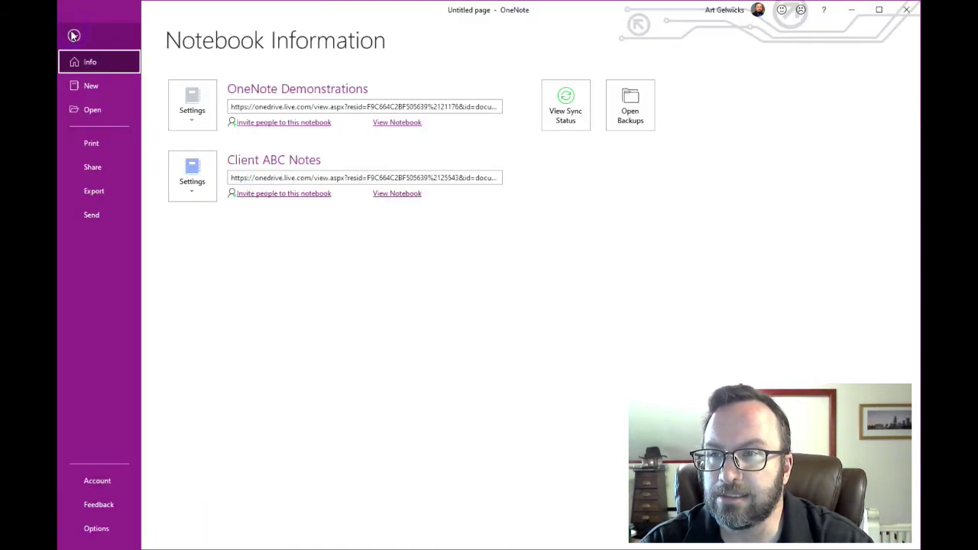
pyautogui.click(102, 192)
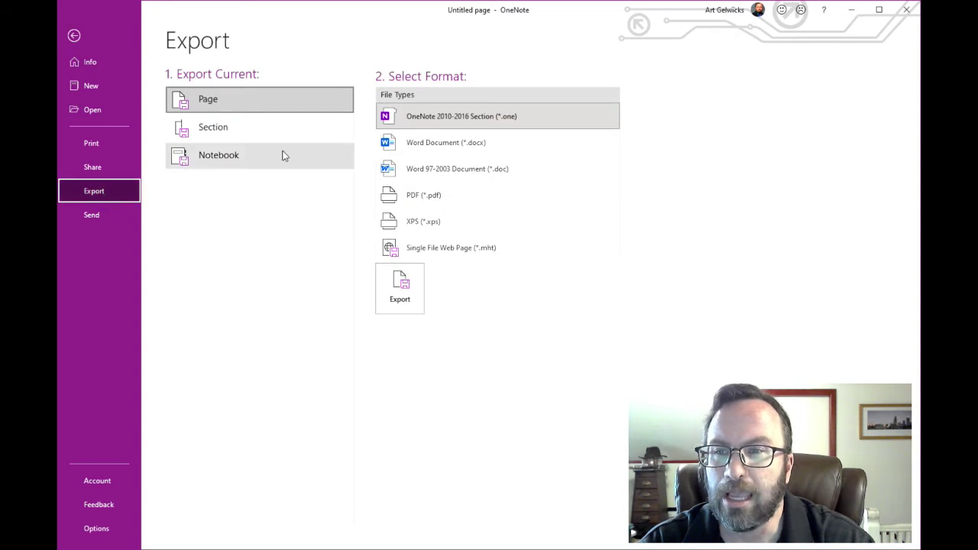
pyautogui.click(220, 128)
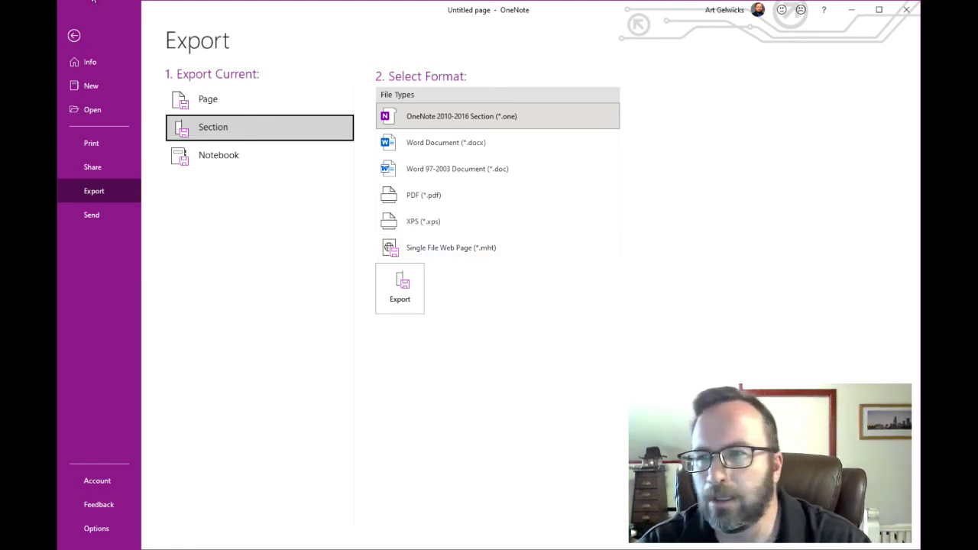
pyautogui.click(73, 36)
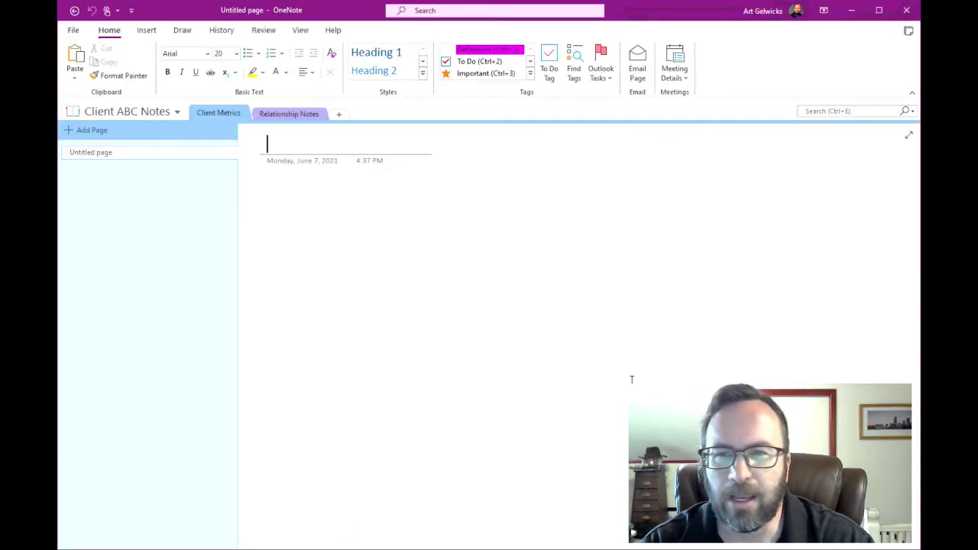
# Review the "What do we need?" page in the OneNote Demonstrations notebook and return to the Client ABC Notes notebook
pyautogui.click(156, 115)
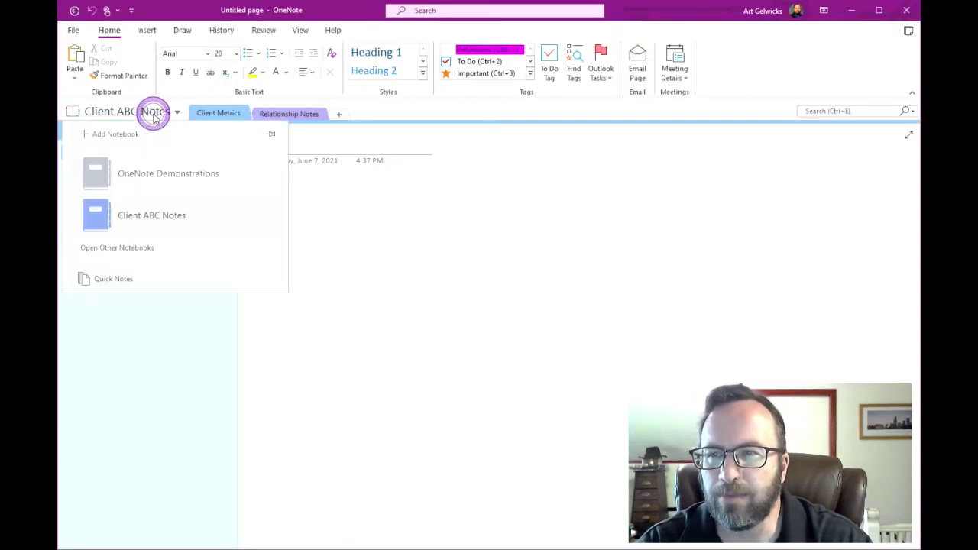
pyautogui.click(161, 177)
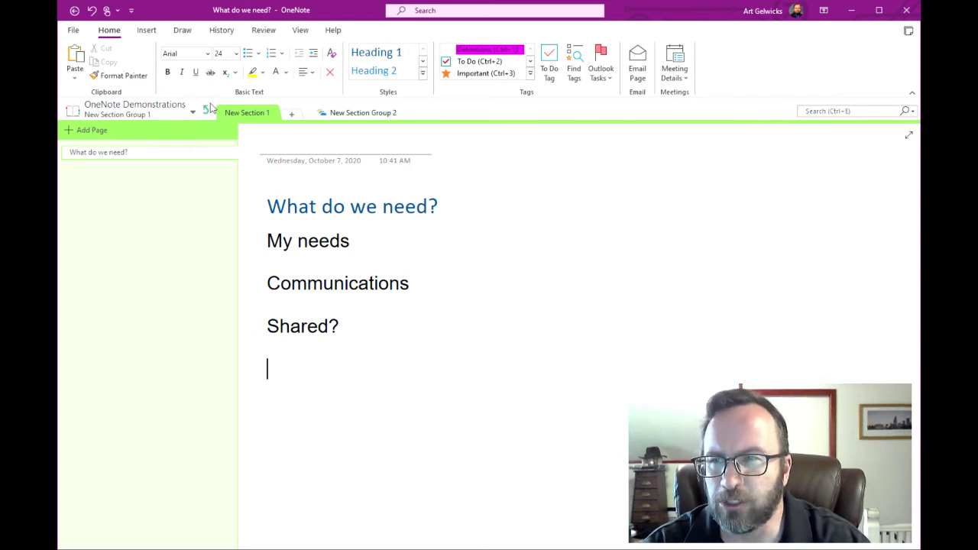
pyautogui.click(169, 110)
pyautogui.click(145, 216)
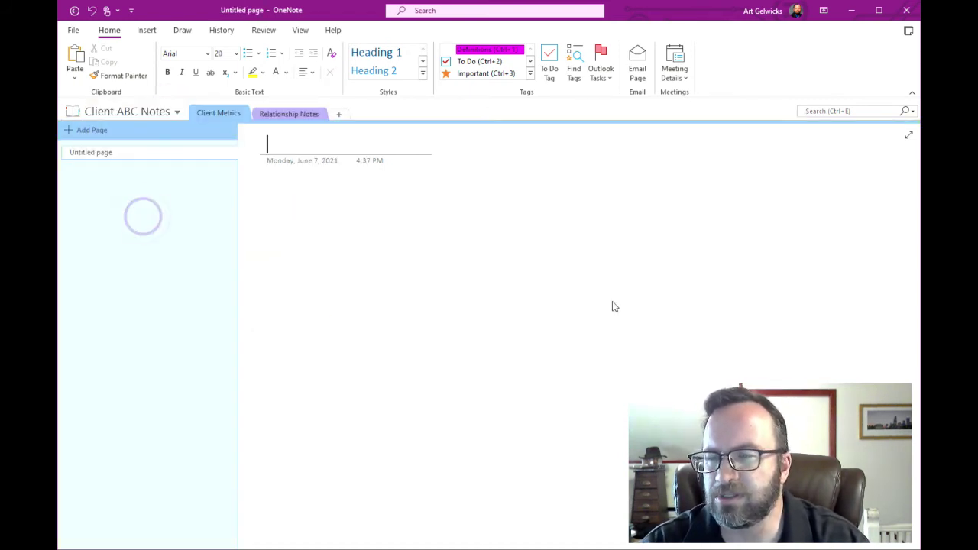
# Create two new sections named "Project 1" and "Project 2" in the Client ABC Notes notebook
pyautogui.click(338, 114)
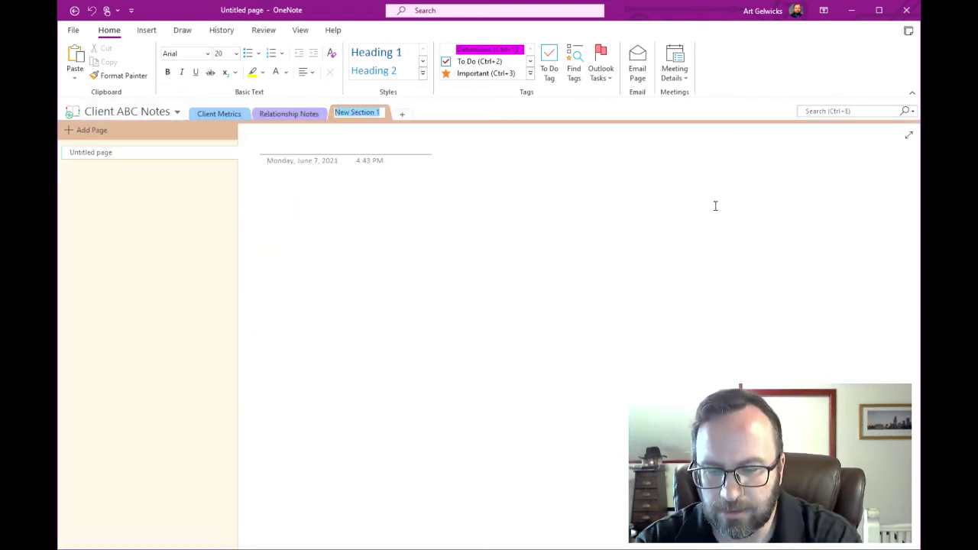
pyautogui.write('Project 1')
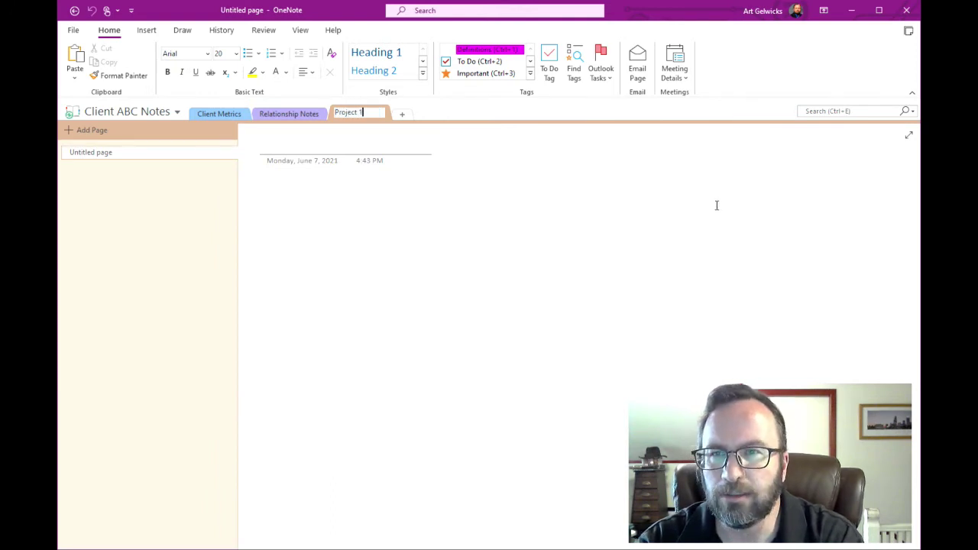
pyautogui.click(403, 113)
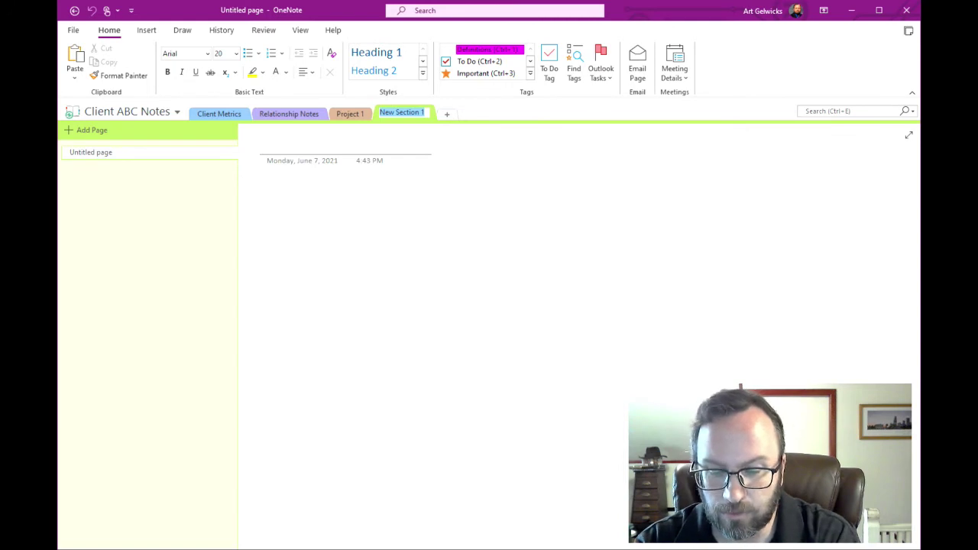
pyautogui.write('Project 2')
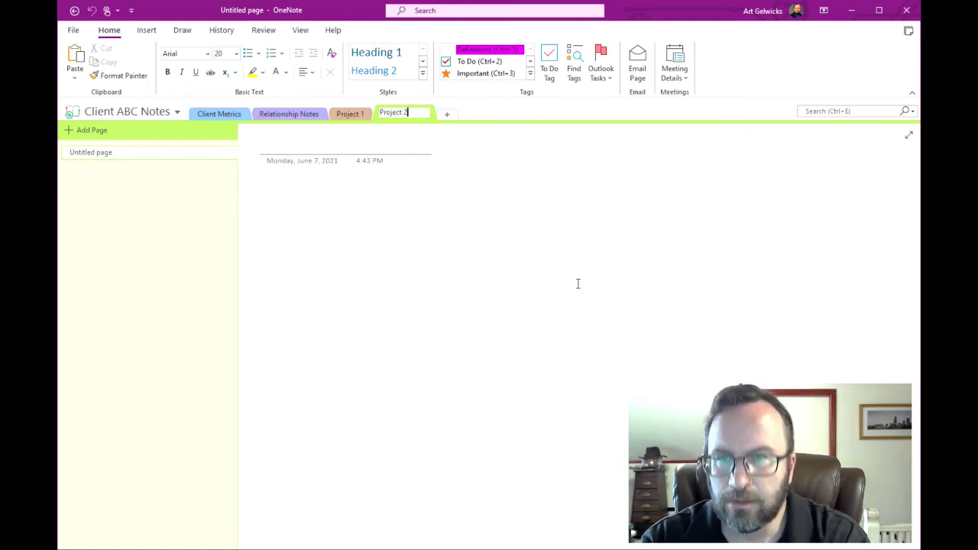
pyautogui.press('Return')
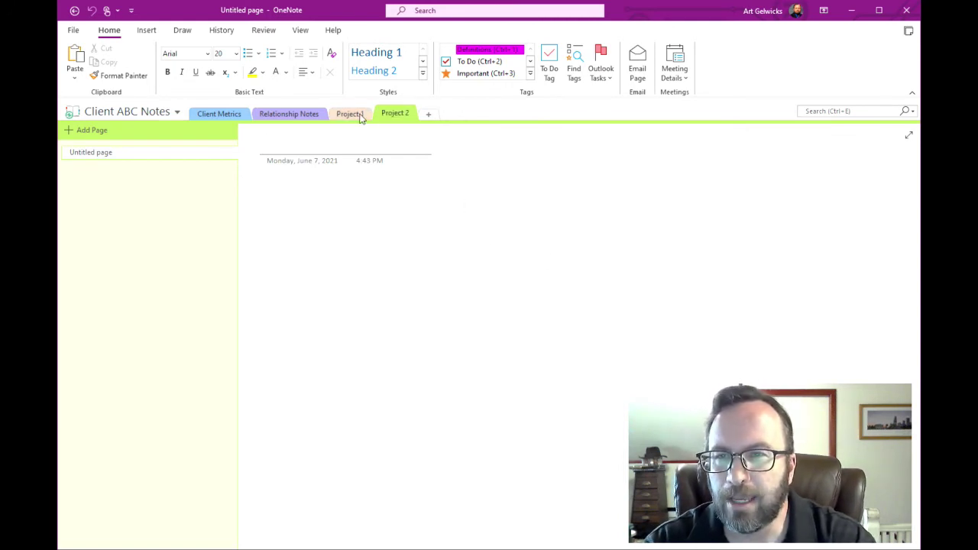
pyautogui.click(353, 113)
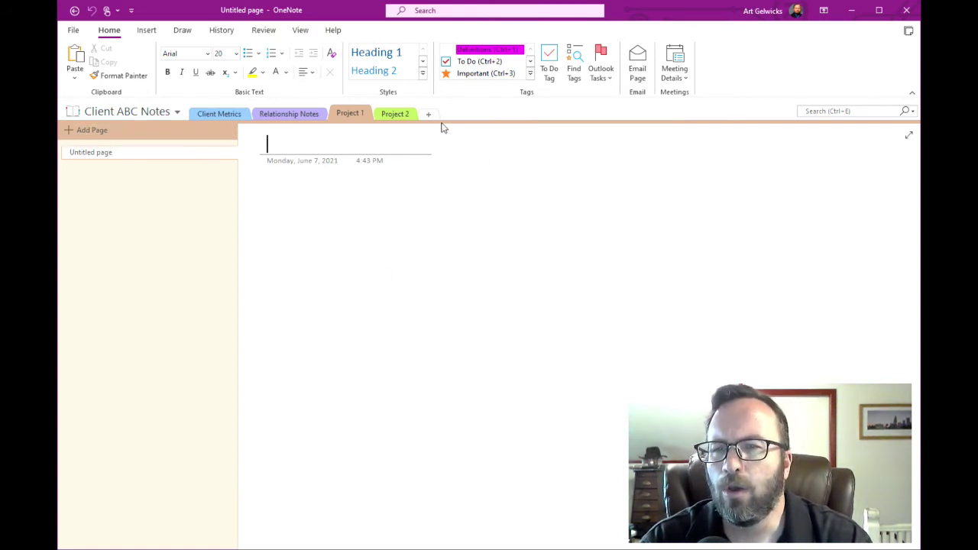
# Create a section group named "IT Projects" and move the Project 1 and Project 2 sections into it
pyautogui.rightClick(395, 113)
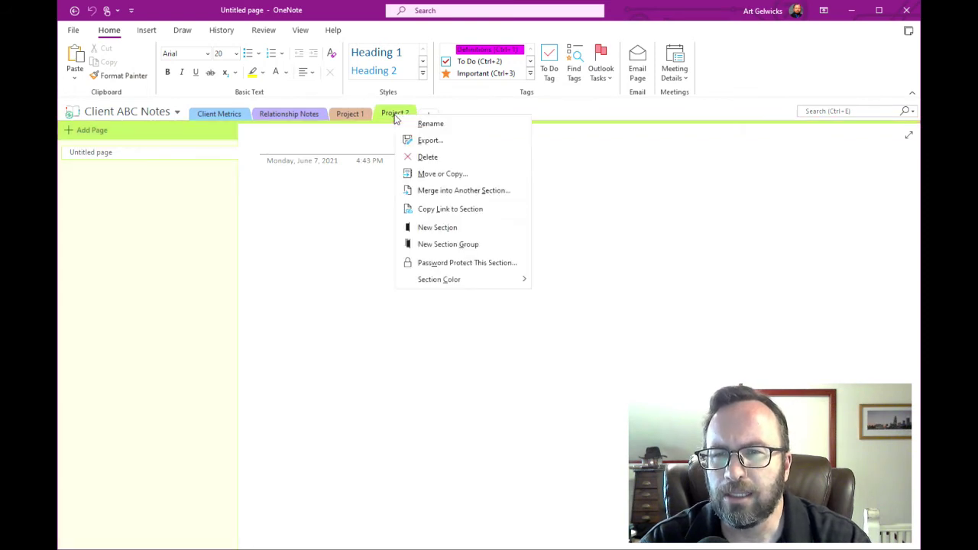
pyautogui.click(472, 244)
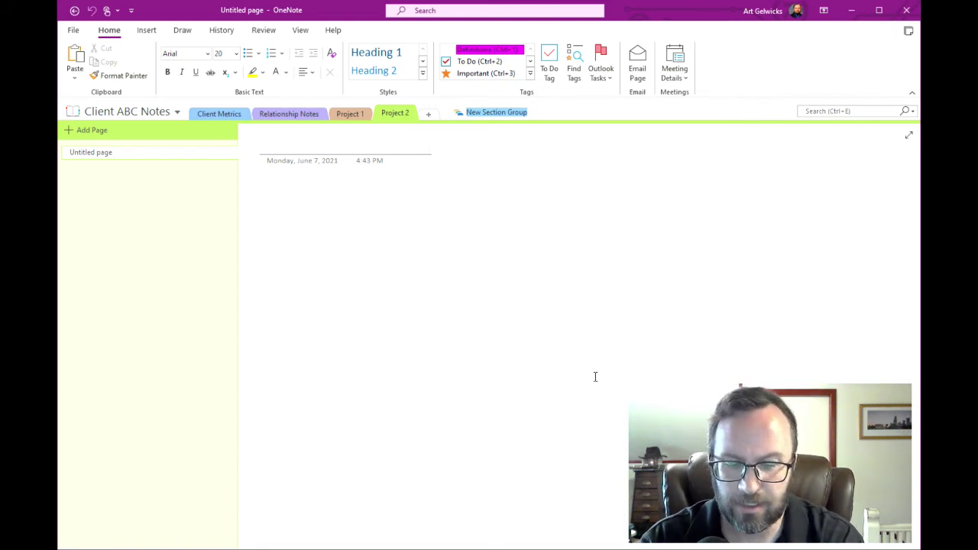
pyautogui.write('IT Projects')
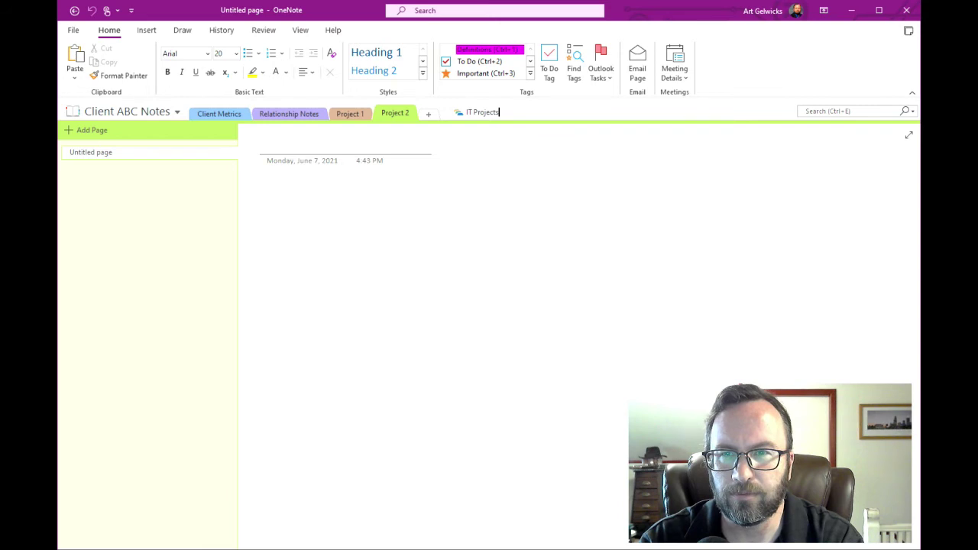
pyautogui.press('Return')
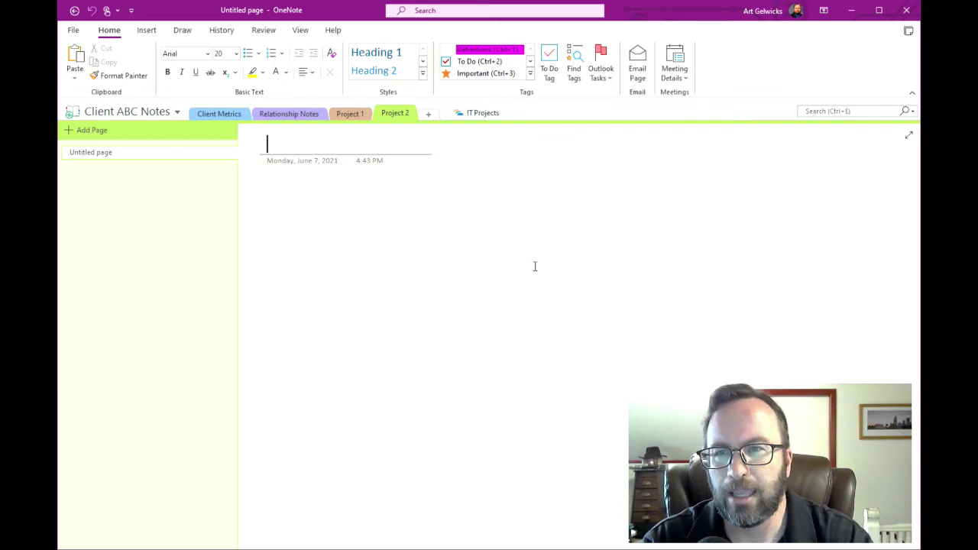
pyautogui.moveTo(349, 114); pyautogui.dragTo(479, 118)
pyautogui.moveTo(350, 113); pyautogui.dragTo(450, 119)
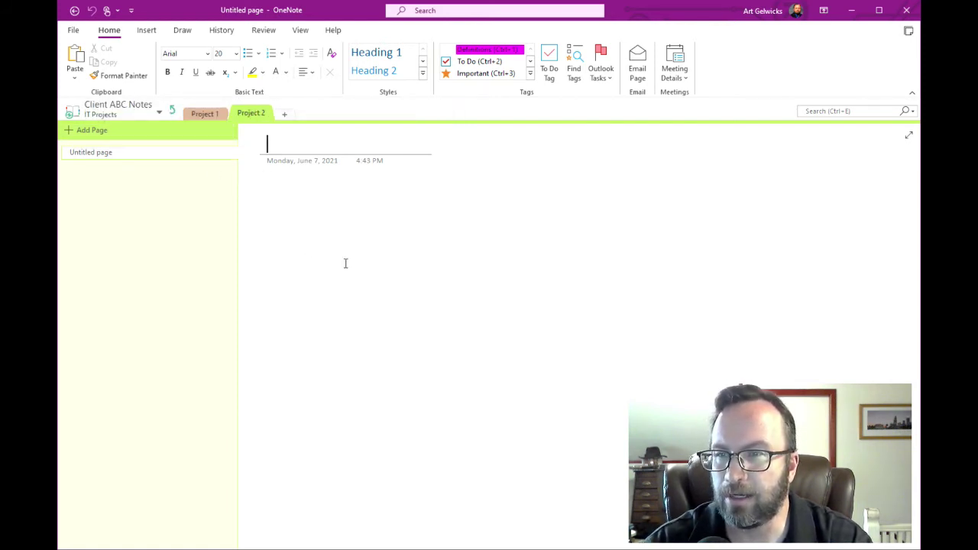
# Review which levels of the notebook can be exported from within the IT Projects group, and return without exporting
pyautogui.click(74, 30)
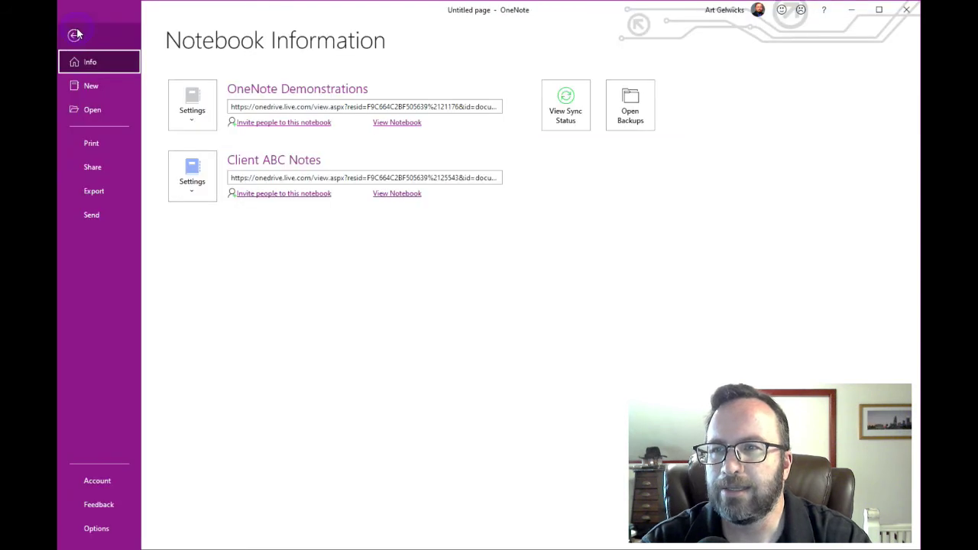
pyautogui.click(104, 195)
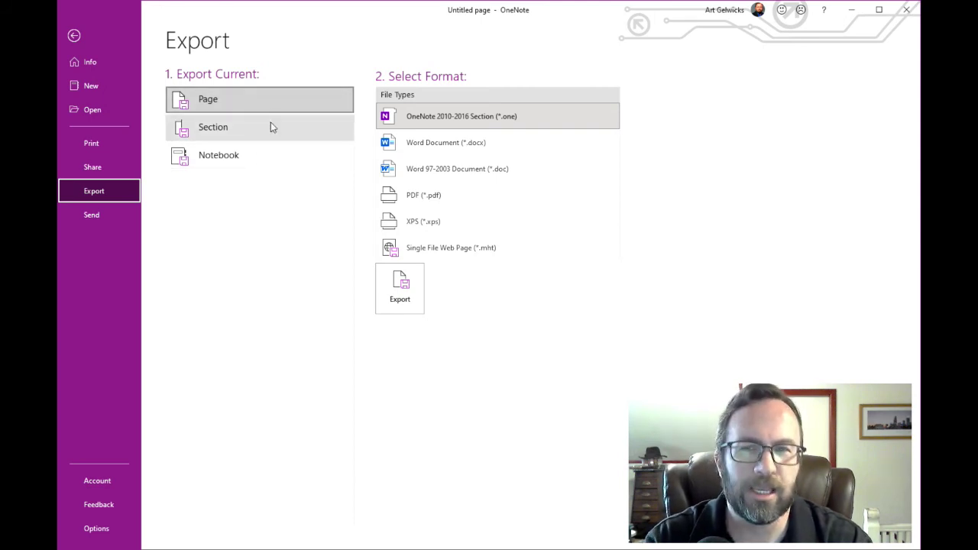
pyautogui.click(75, 35)
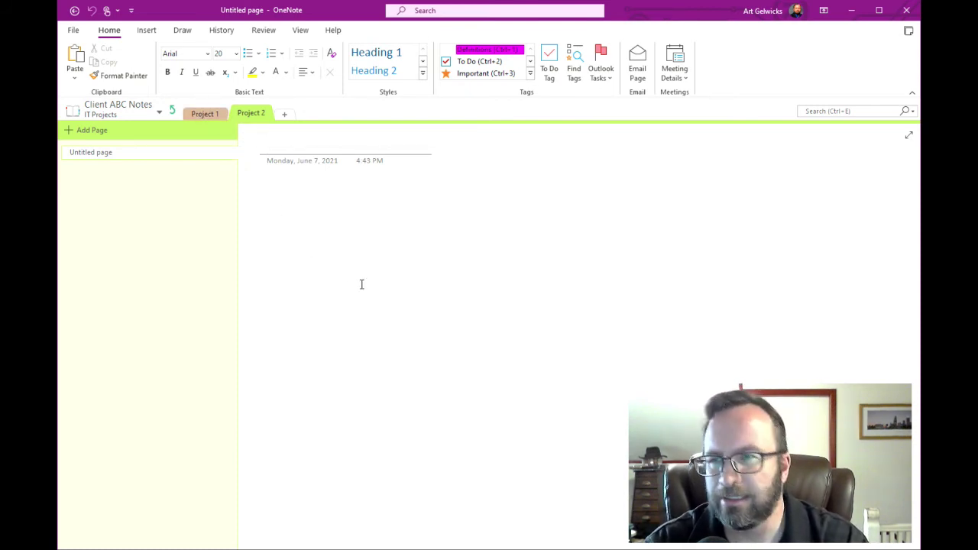
# Leave the IT Projects group and insert today's meeting "Anything but Idle 063: National Moving Month" into the Relationship Notes page
pyautogui.click(173, 111)
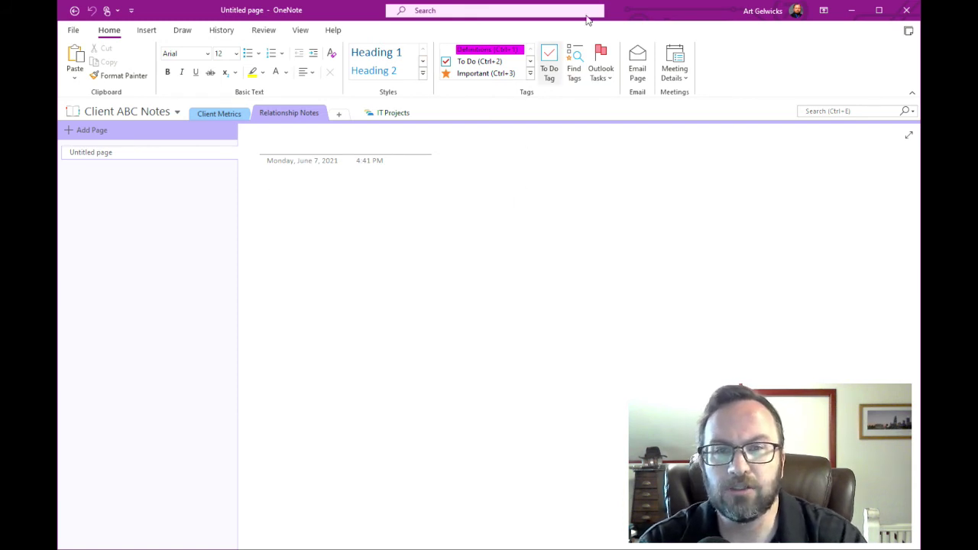
pyautogui.click(681, 79)
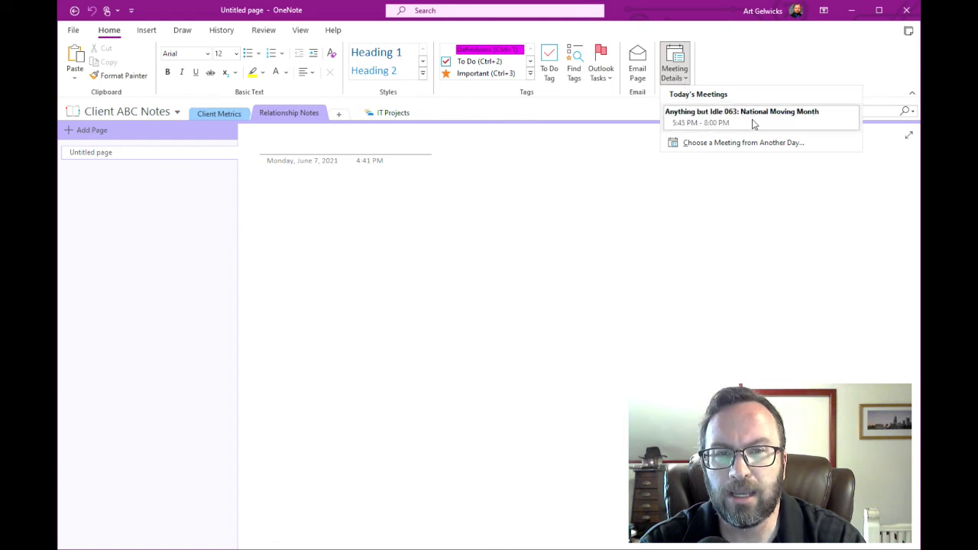
pyautogui.click(753, 121)
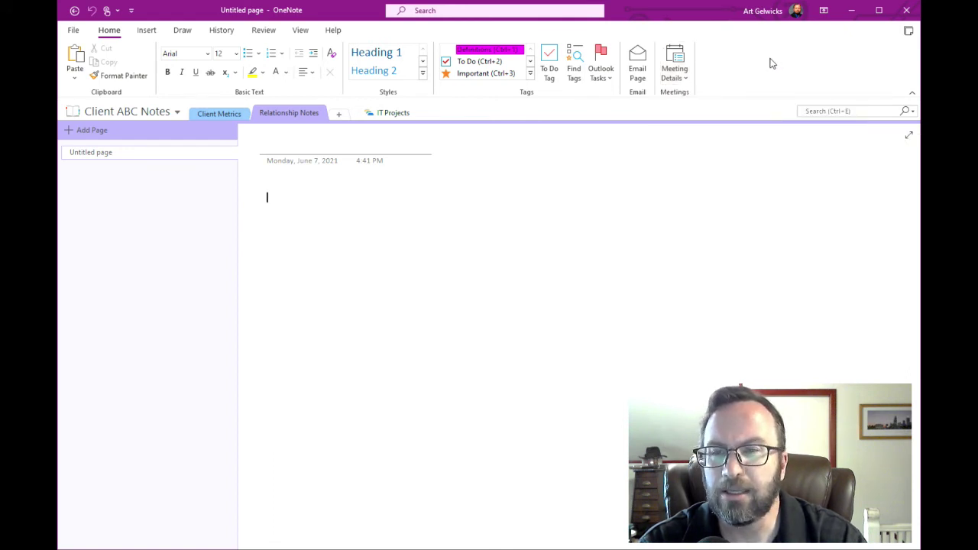